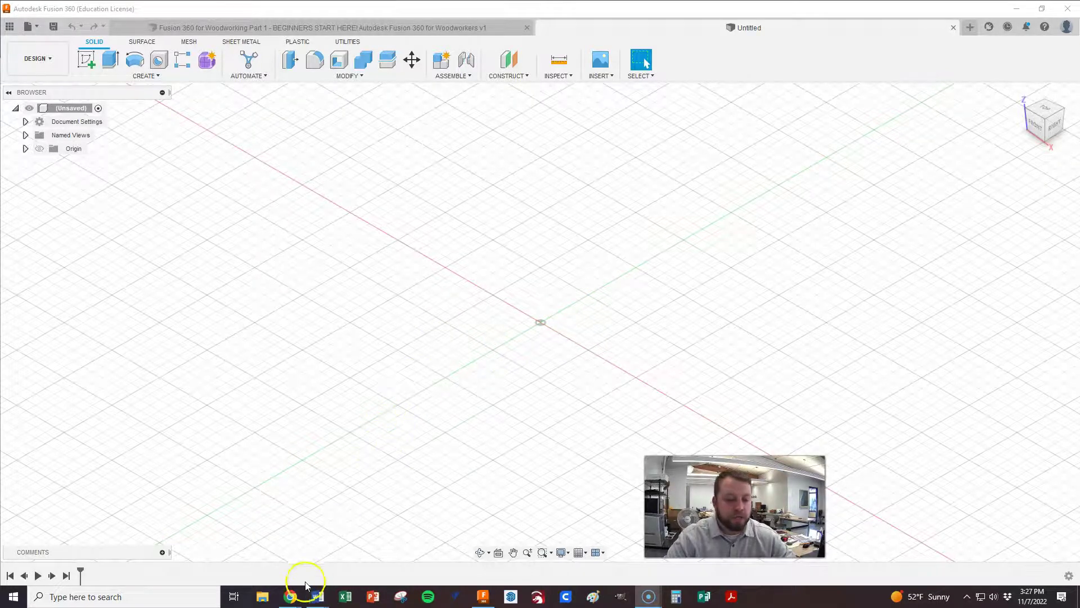
Switch to Chrome, open the school Gmail inbox and search the mail for "autodesk".
mouse_move(295, 597)
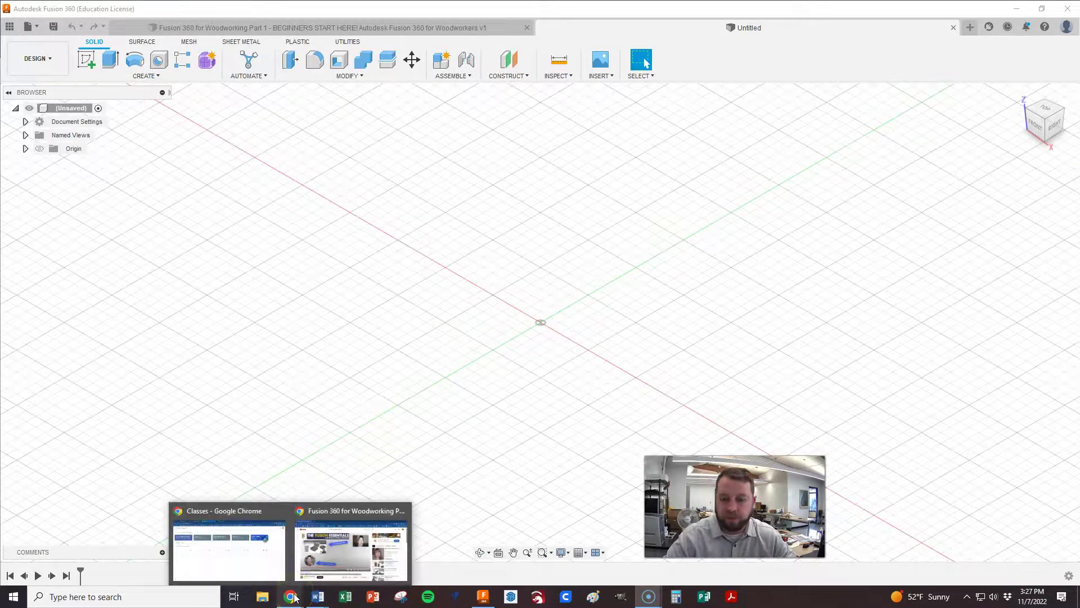
left_click(284, 595)
left_click(287, 599)
left_click(272, 572)
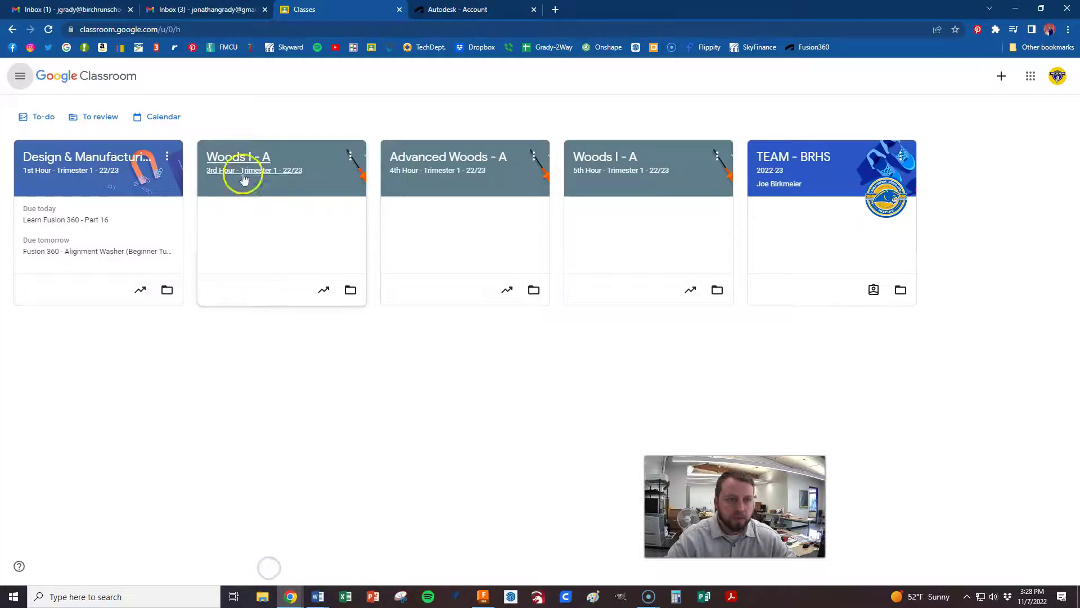
left_click(102, 16)
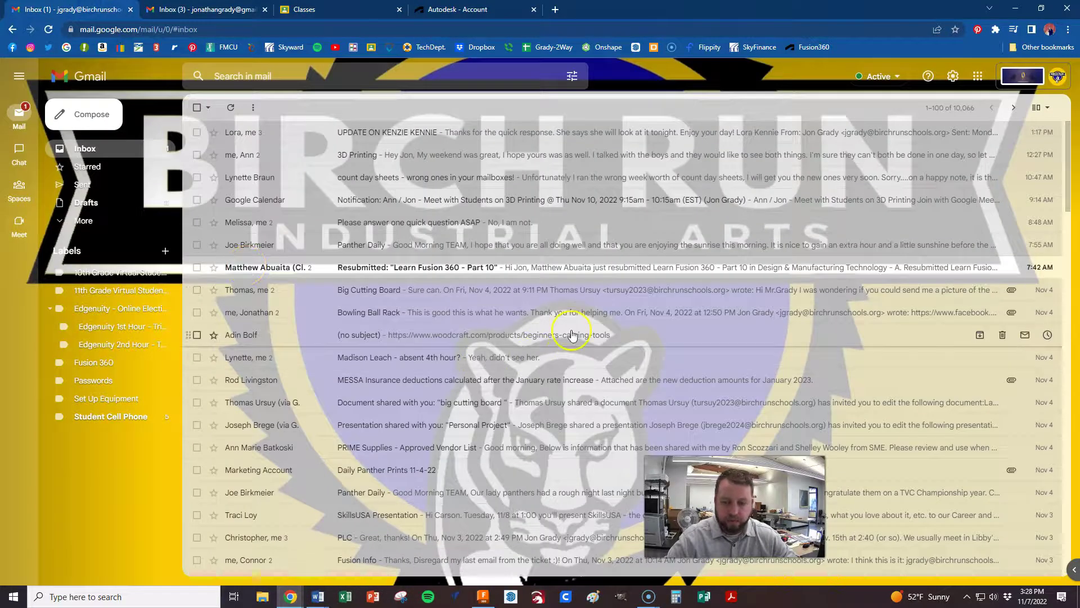
left_click(277, 78)
type("autodesk")
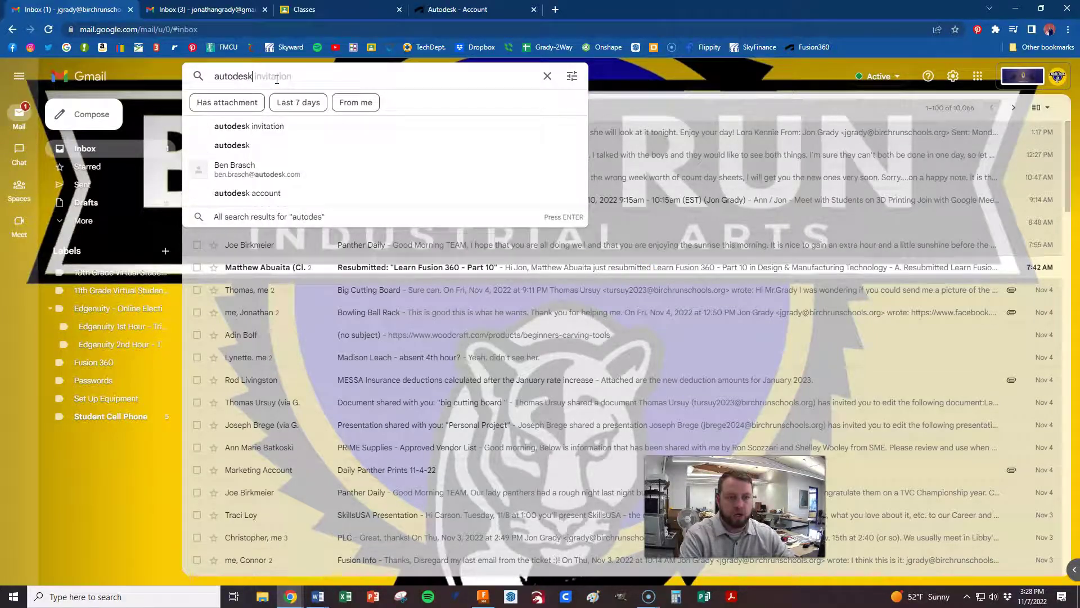
key("Return")
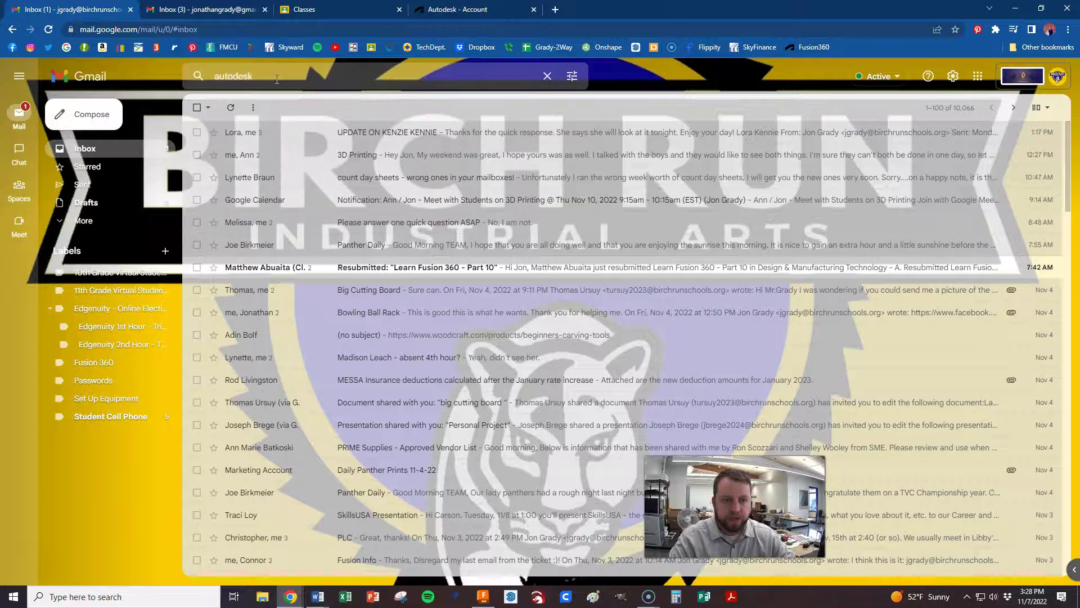
Leave the mail search results for the inbox and switch back to Autodesk Fusion 360.
left_click(351, 210)
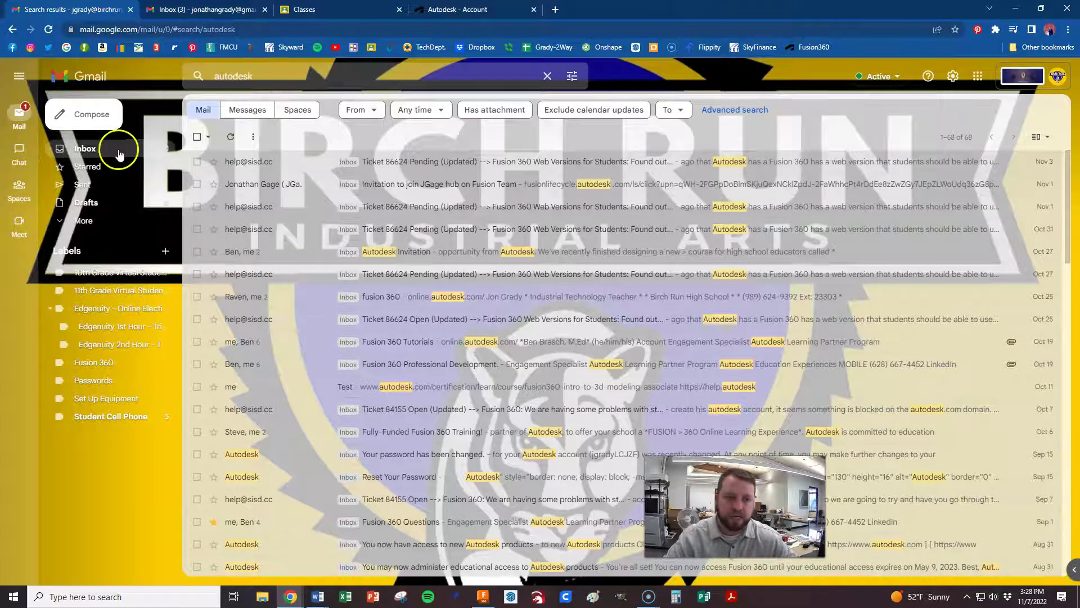
left_click(324, 168)
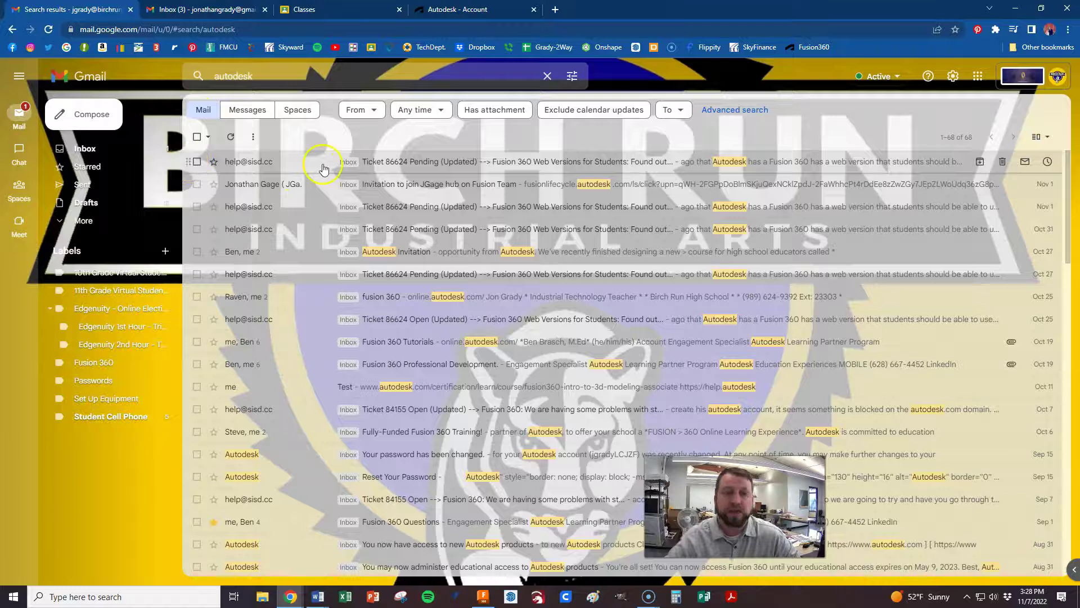
left_click(115, 149)
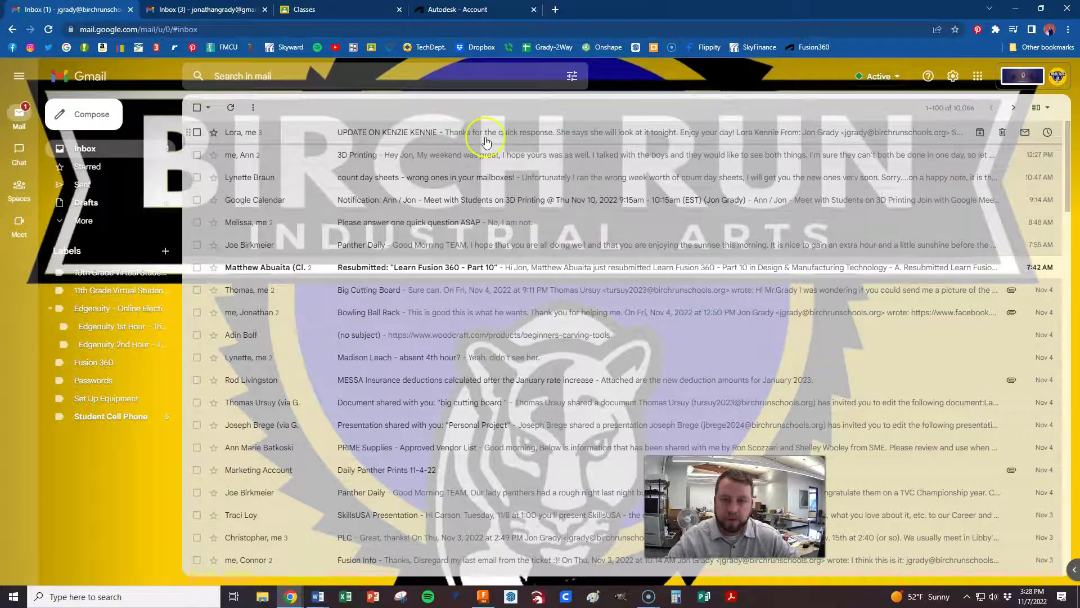
left_click(480, 601)
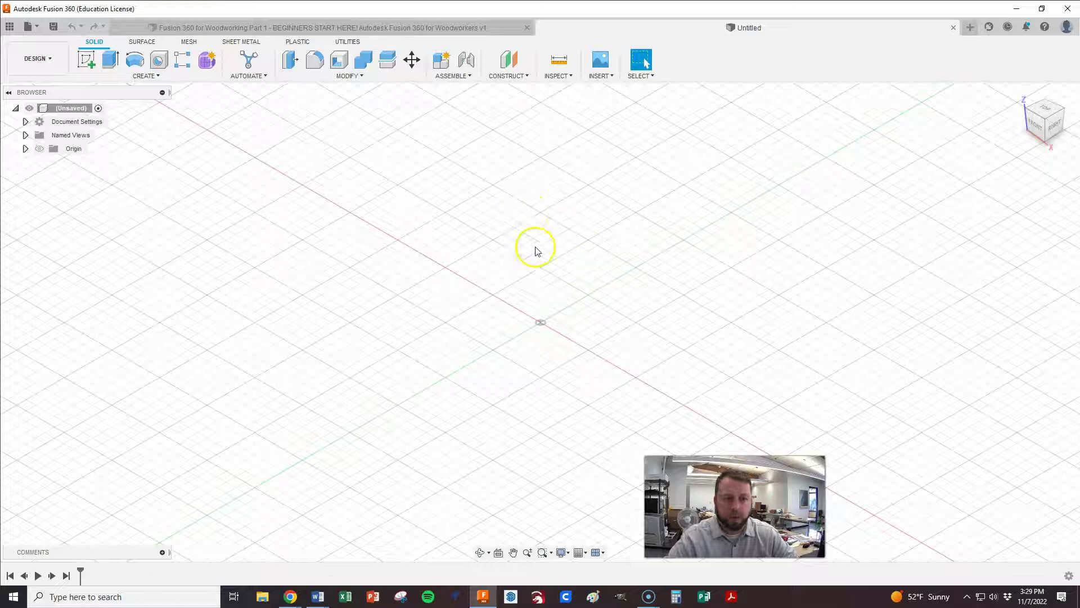
Minimize all open windows to get to the desktop.
left_click(1016, 9)
left_click(1017, 12)
left_click(1017, 12)
left_click(1016, 9)
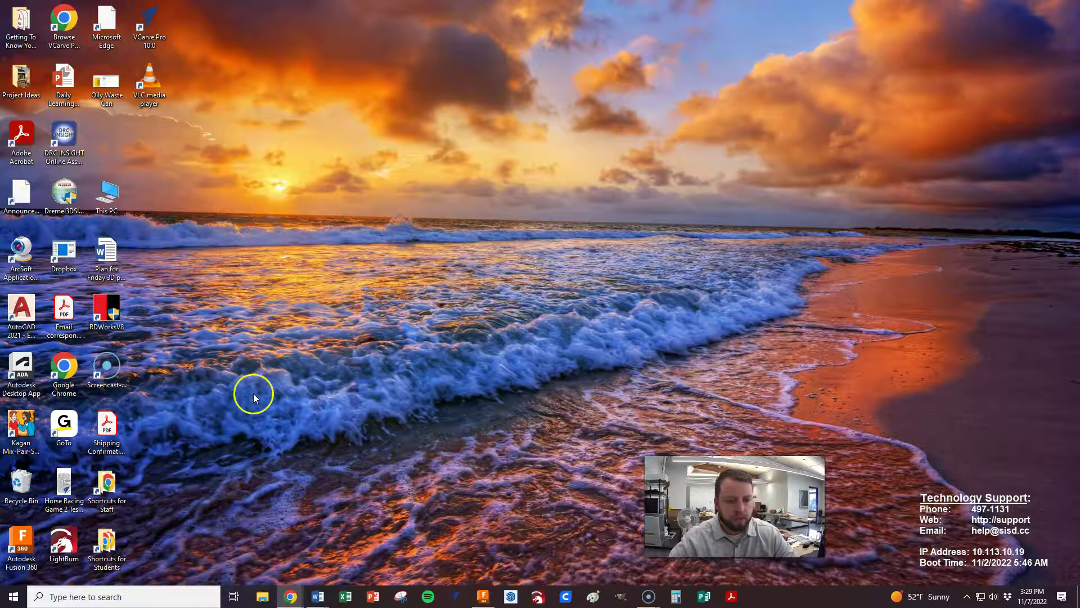
Launch Autodesk Fusion 360 from its desktop shortcut and bring its window to the front.
double_click(30, 537)
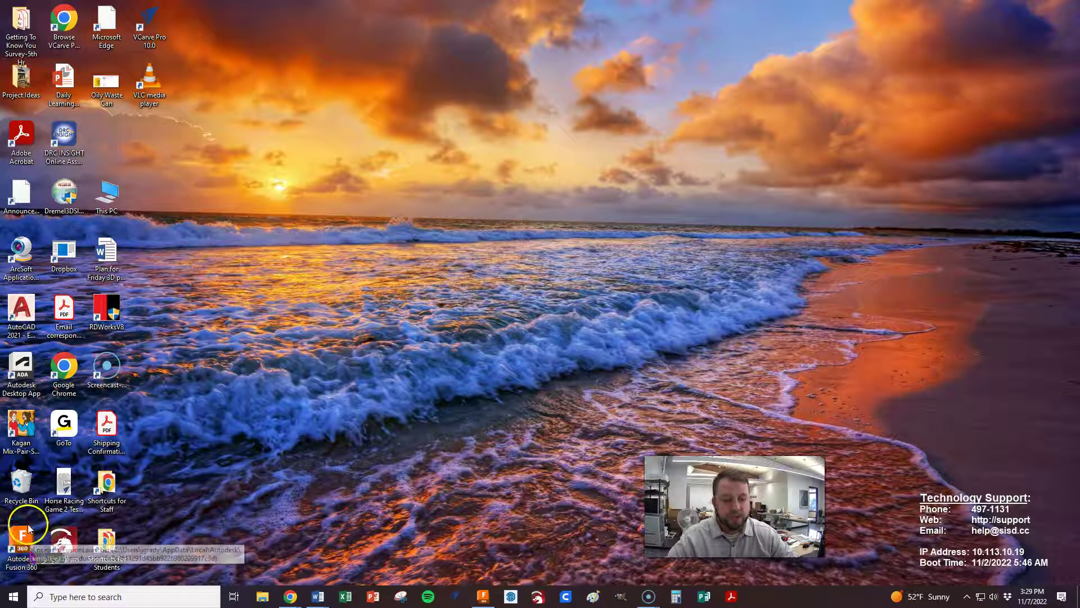
double_click(26, 536)
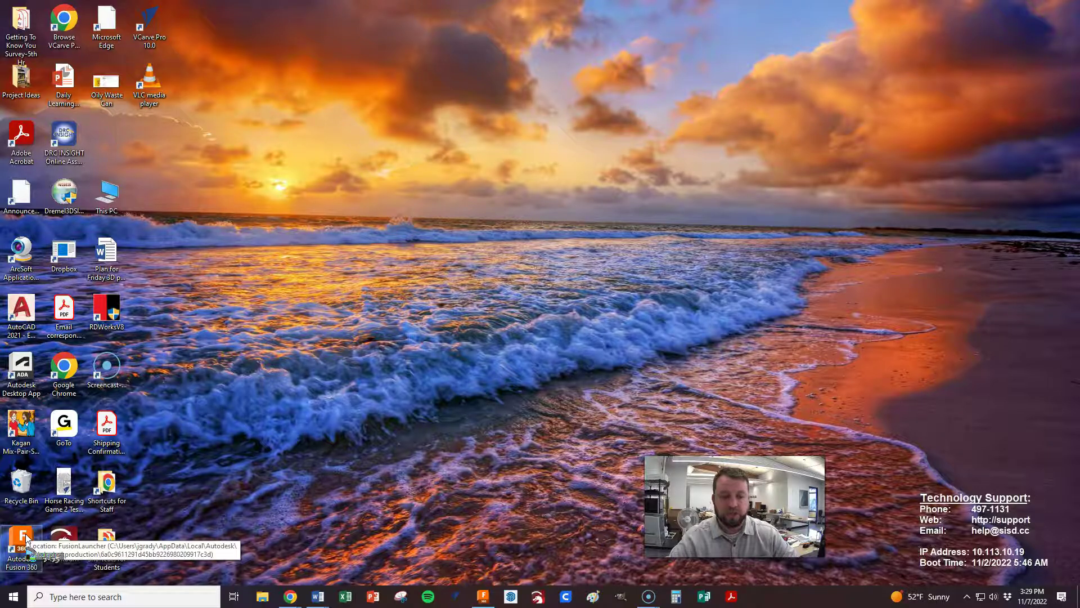
left_click(533, 543)
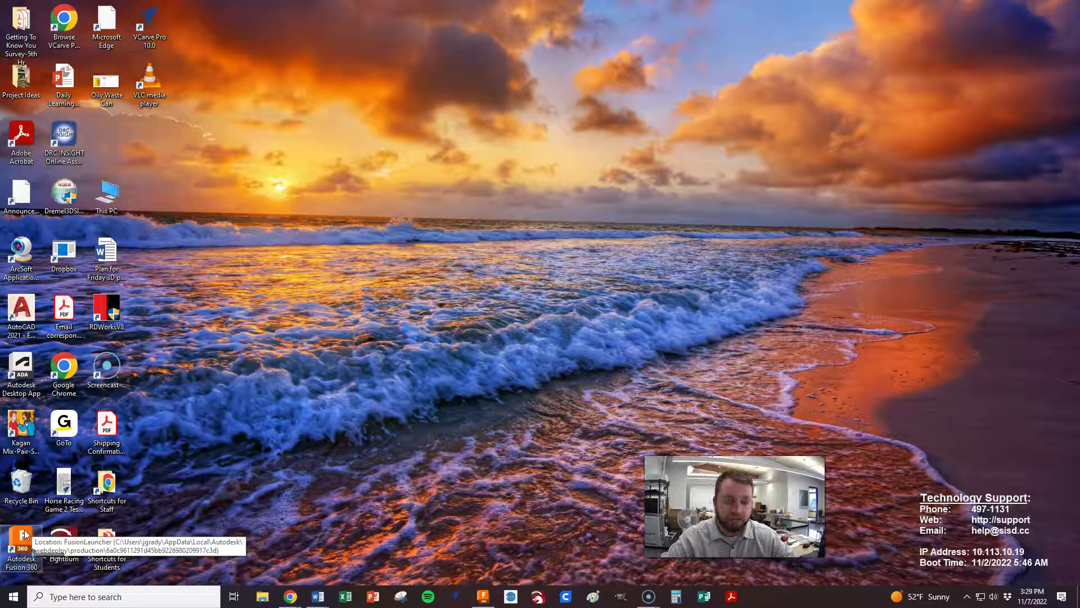
left_click(483, 592)
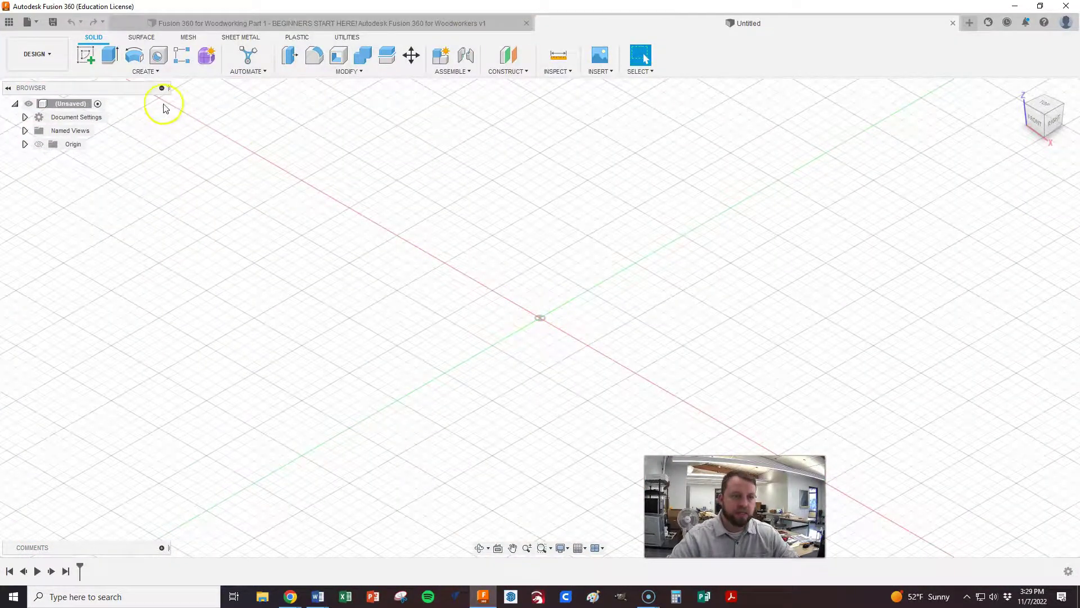
Open the team's data panel and go up to the overview of all projects.
left_click(9, 21)
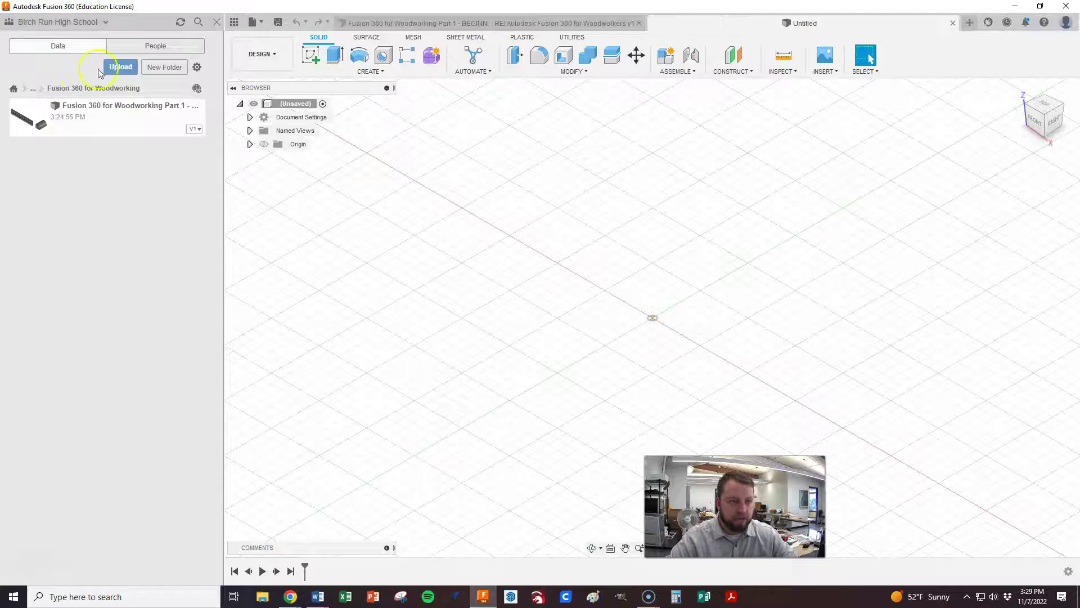
left_click(14, 89)
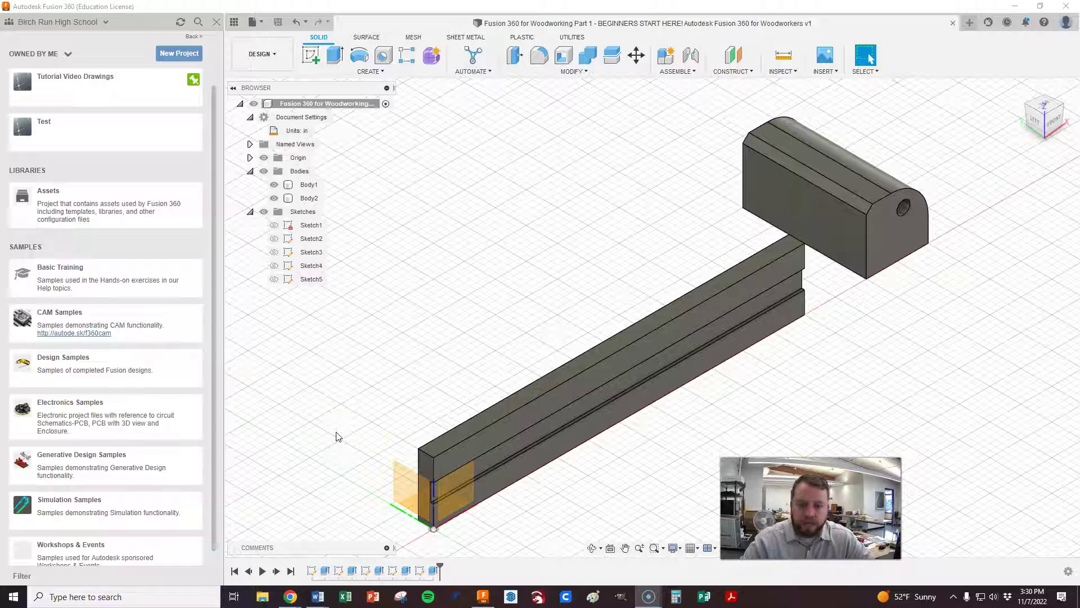
View the Fusion 360 for Woodworking Part 1 YouTube video in full screen, skim its last two minutes, and exit full screen.
left_click_drag(0, 113, 582, 67)
double_click(581, 67)
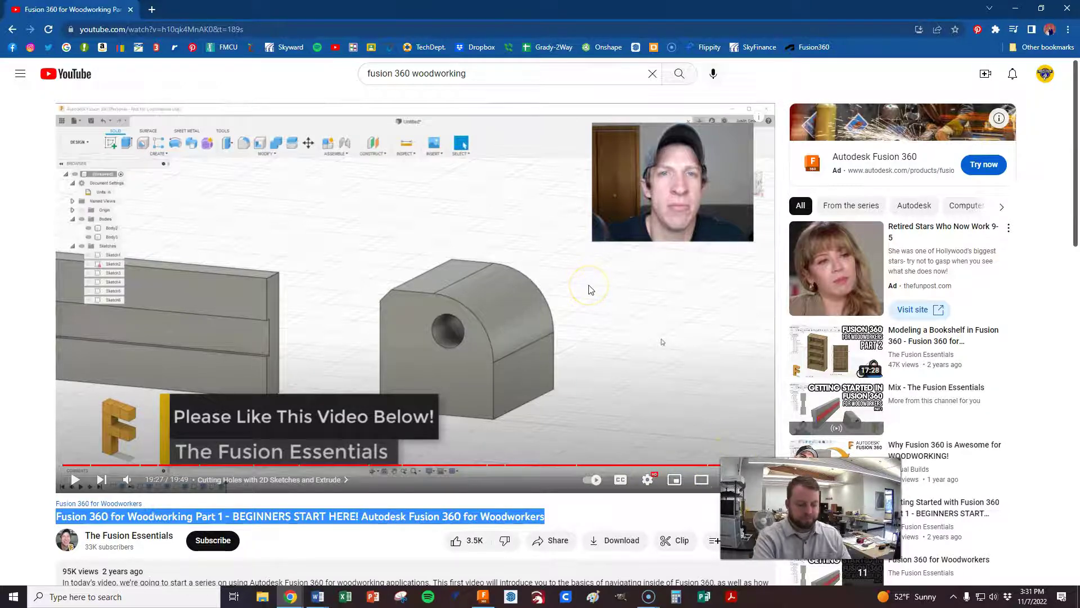
double_click(663, 341)
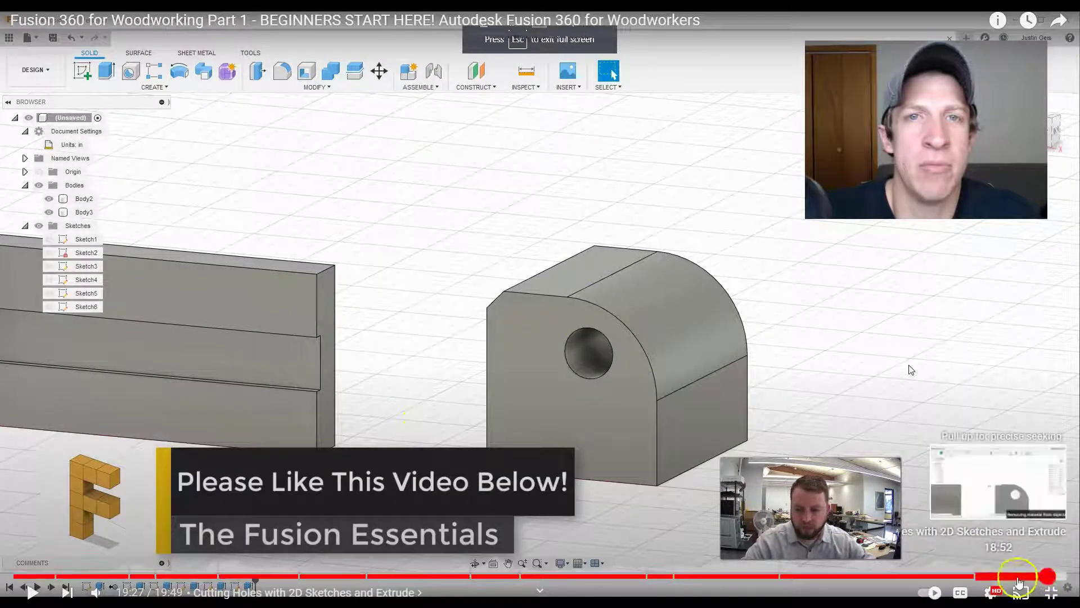
left_click(1017, 576)
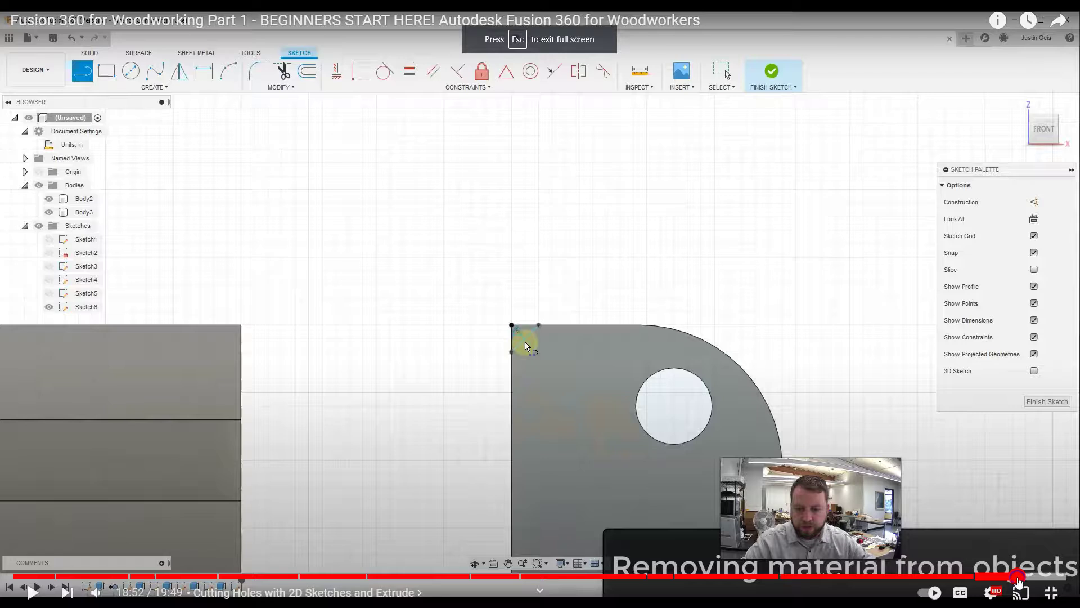
left_click(999, 576)
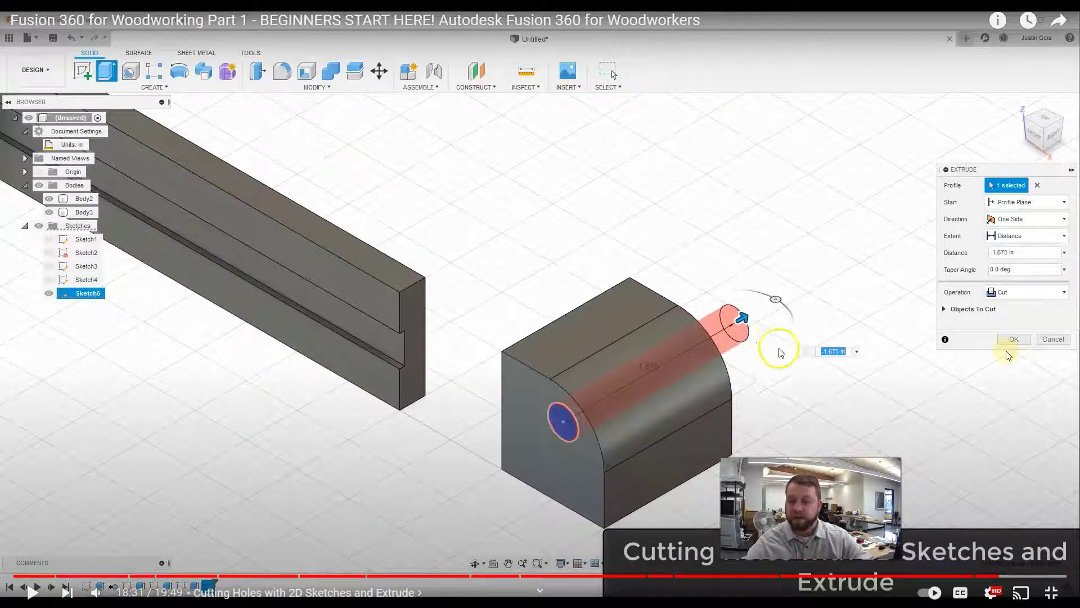
left_click(1041, 578)
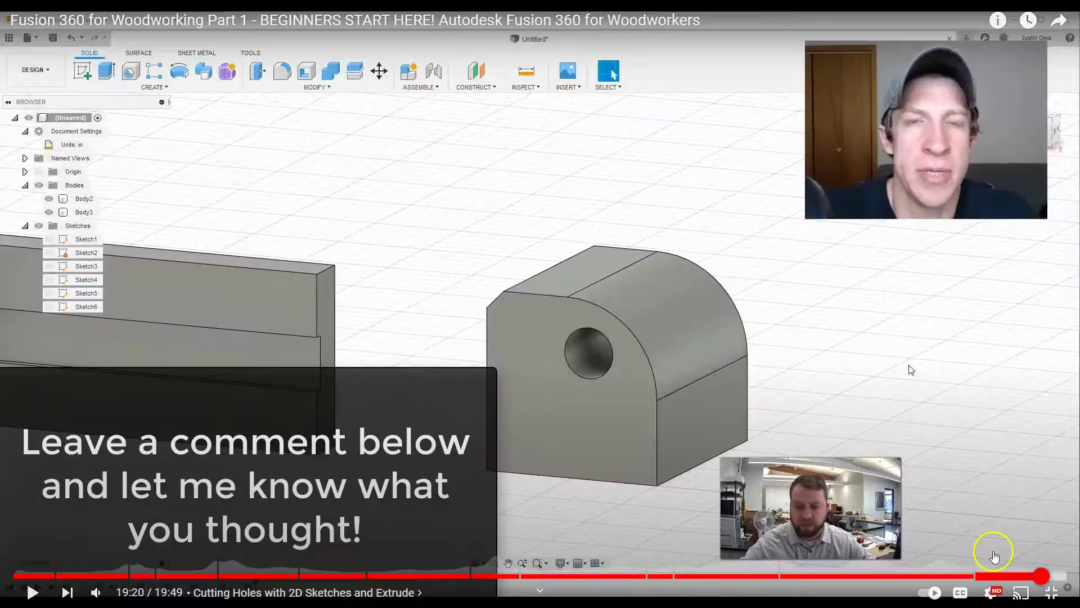
key("Escape")
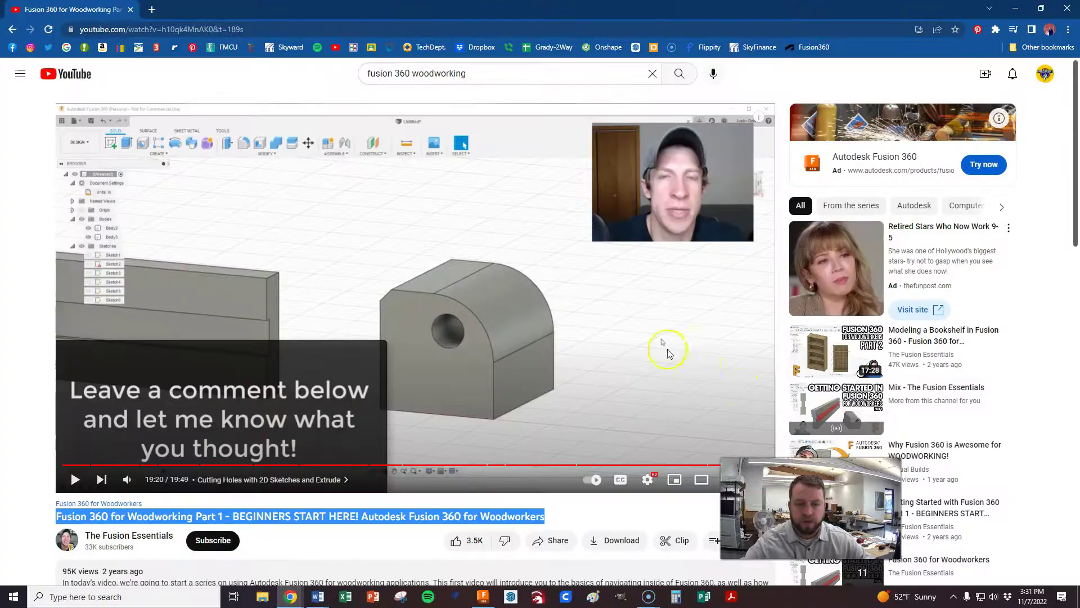
Switch back to Fusion 360, close the data panel and save the woodworking design.
key("alt+Tab")
left_click(566, 208)
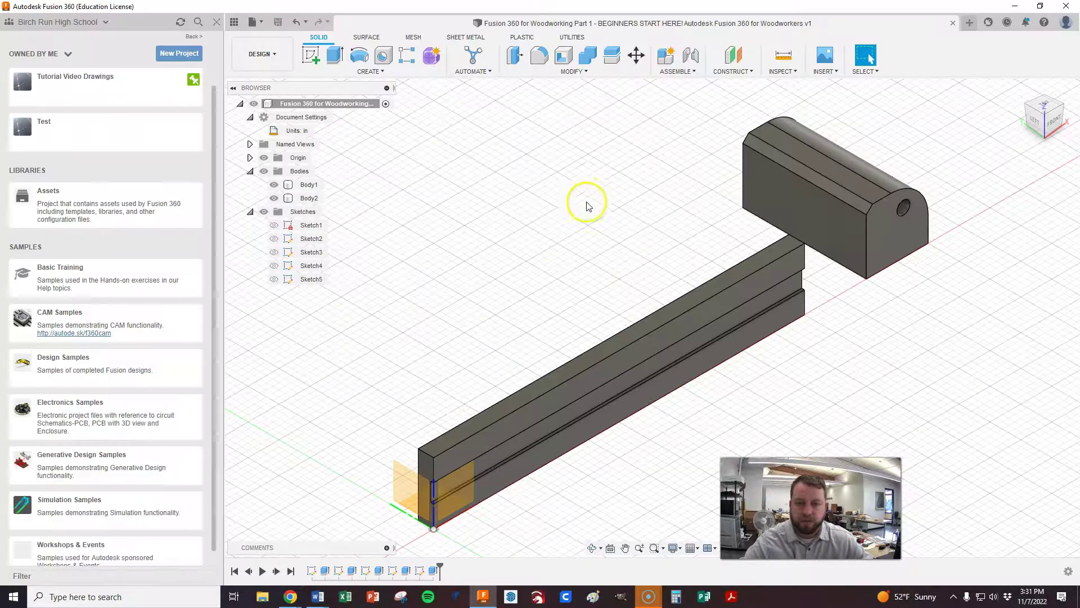
left_click(234, 22)
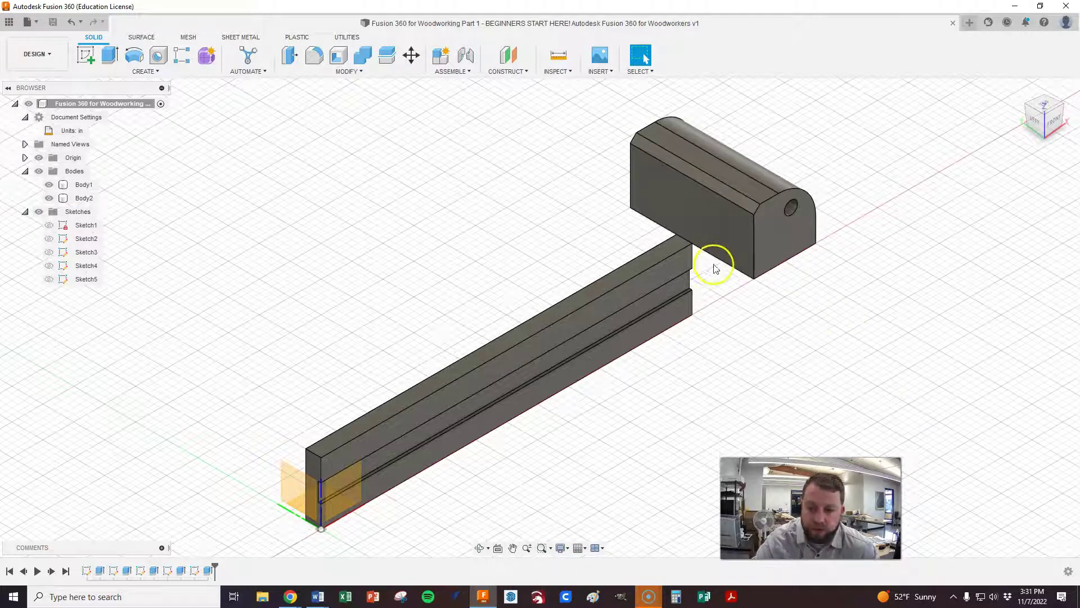
left_click(682, 319)
left_click(698, 360)
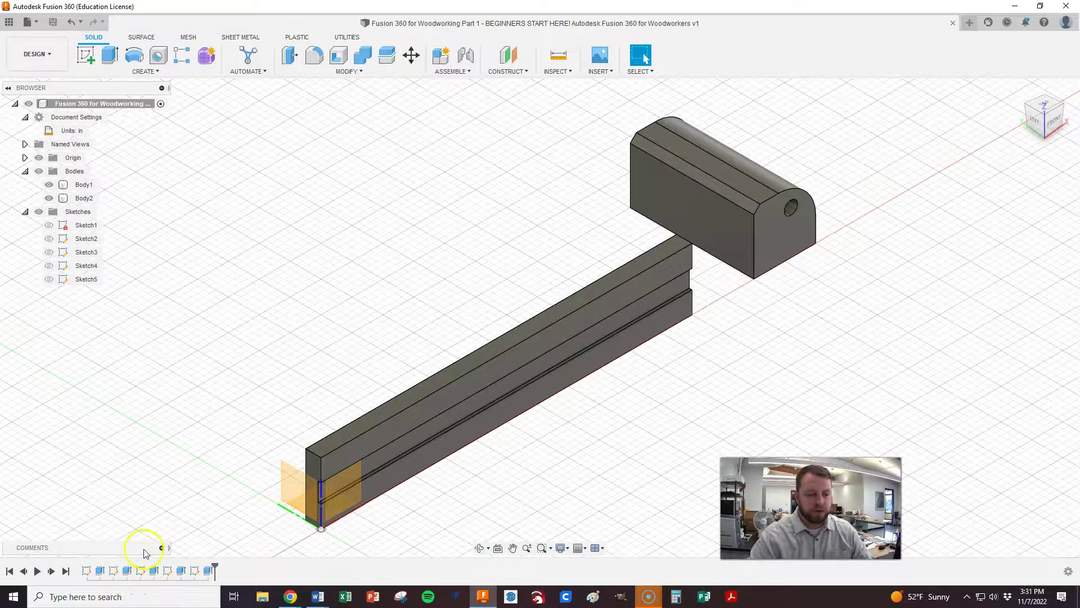
left_click(53, 23)
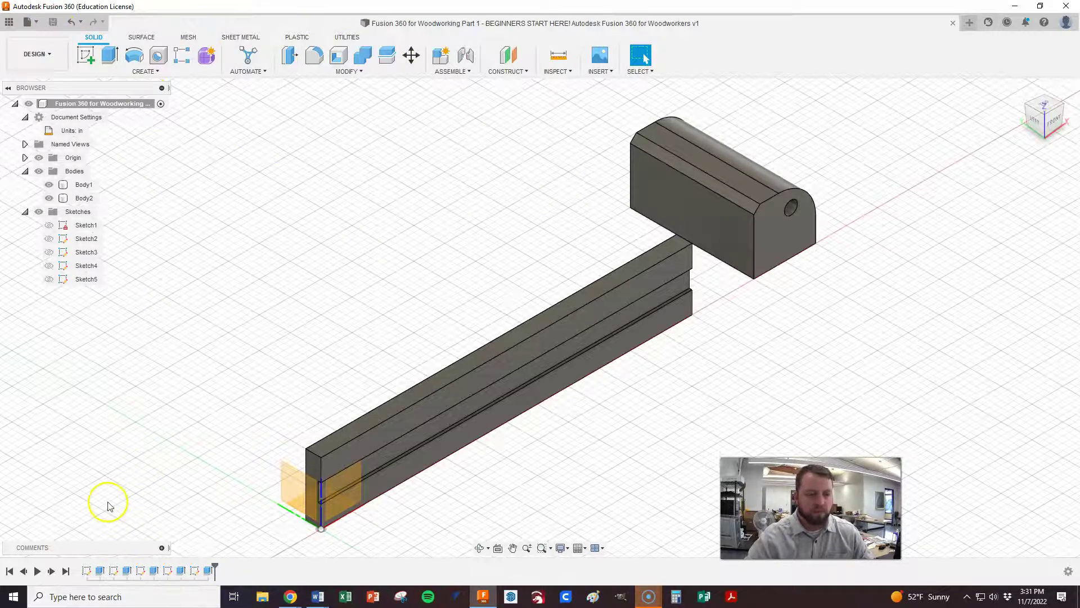
Find and open the Snipping Tool with the search term "snip" and capture the whole Fusion 360 screen.
left_click(152, 596)
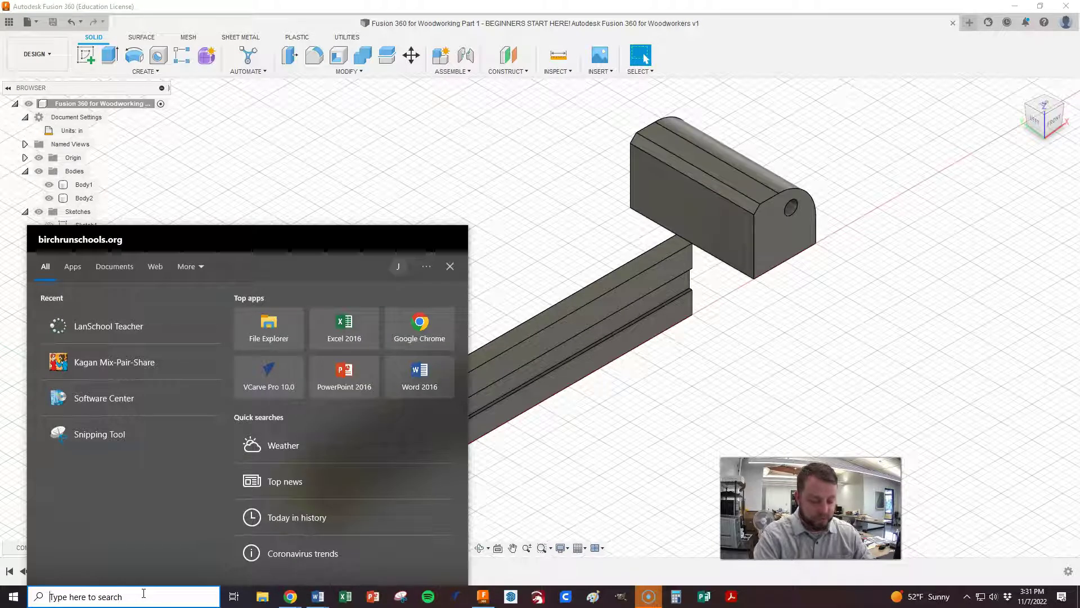
type("snip")
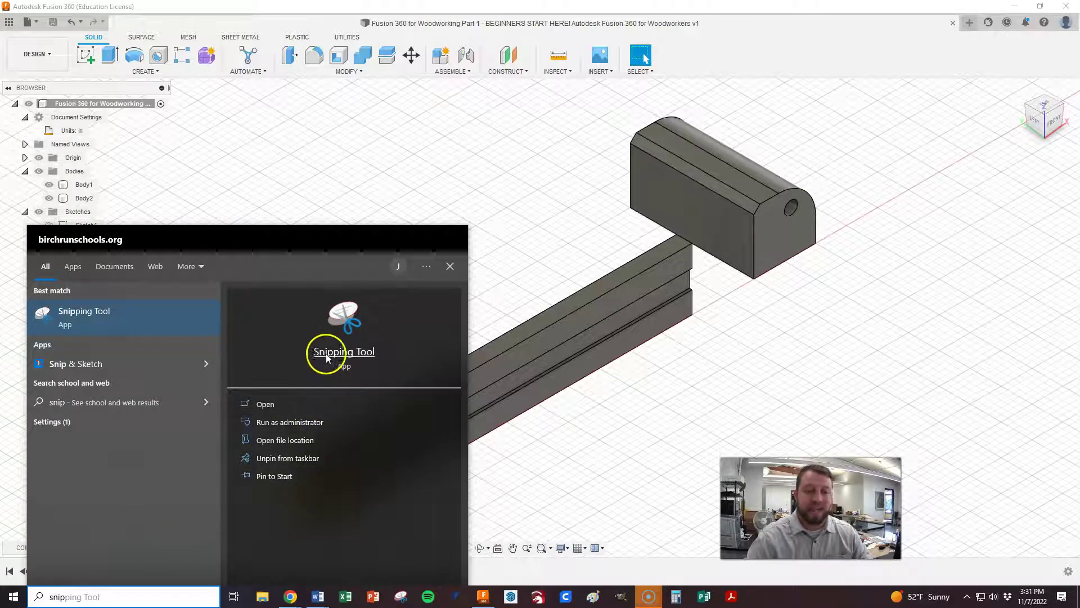
left_click(344, 320)
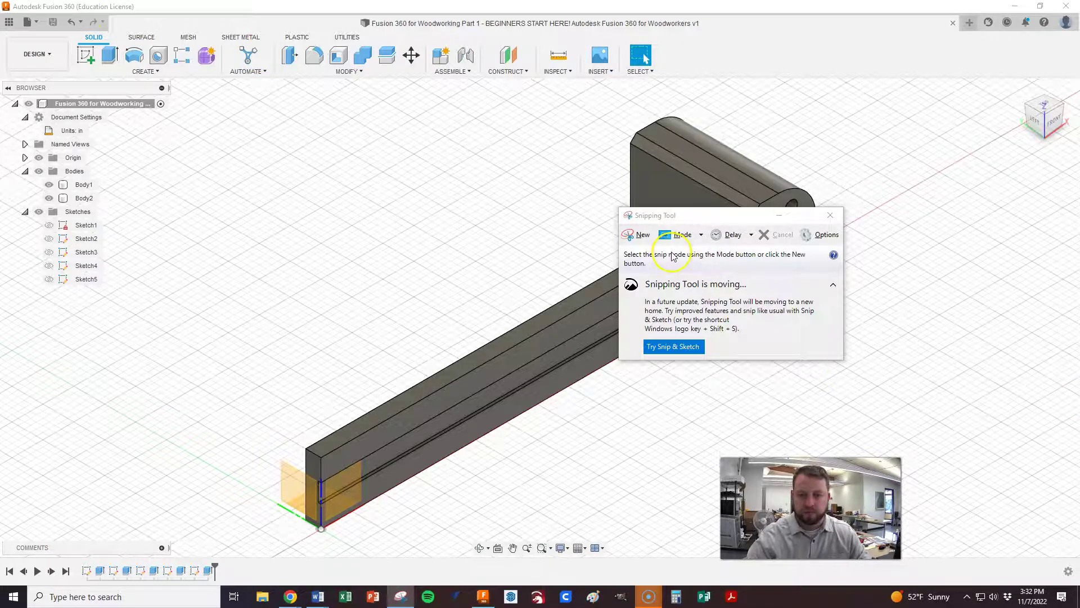
left_click(641, 235)
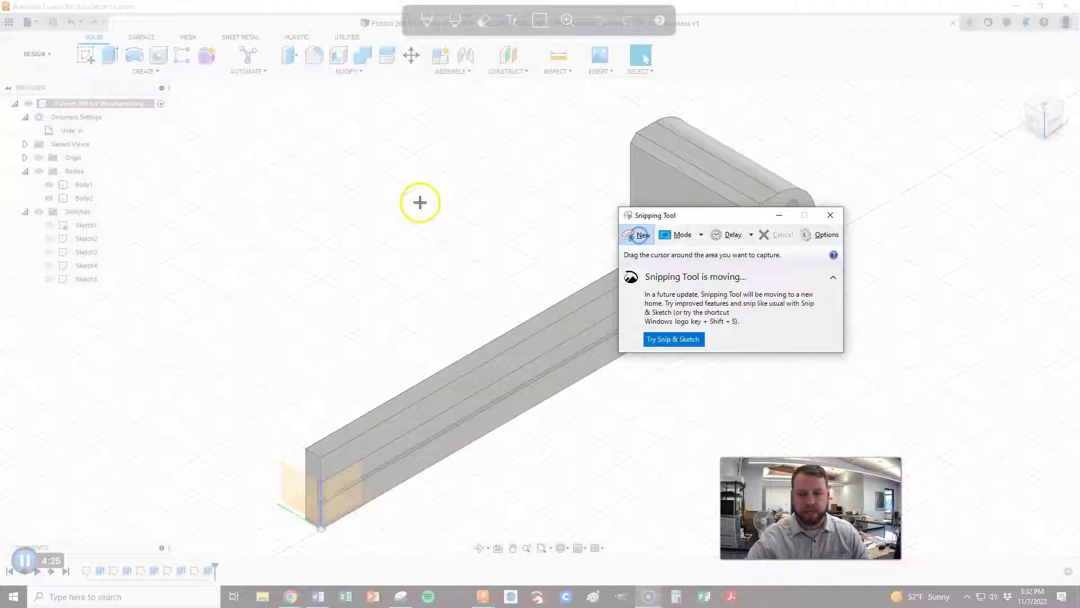
left_click_drag(1, 1, 1078, 605)
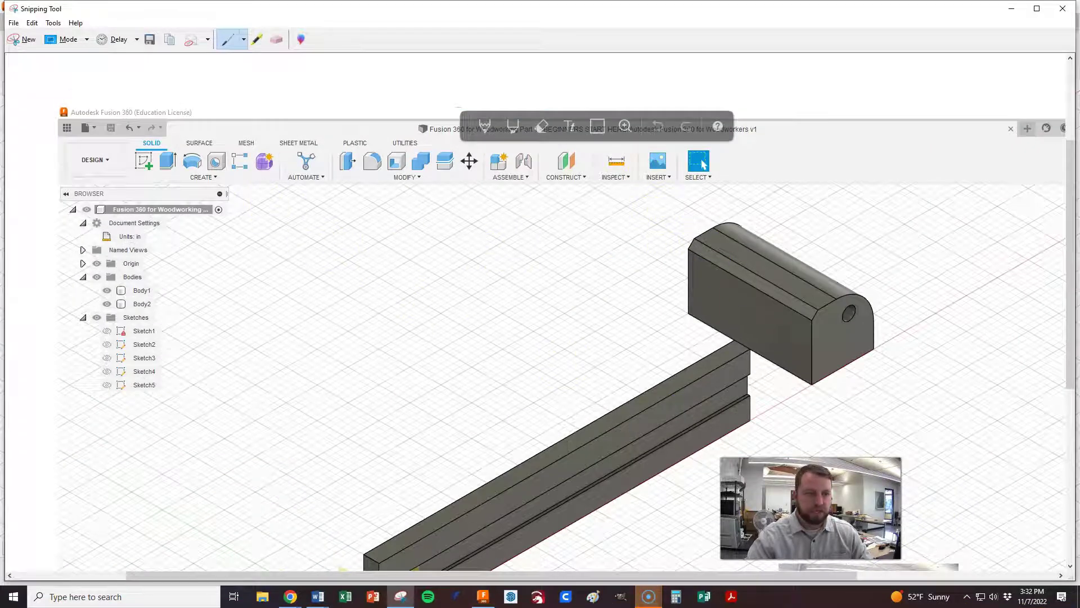
Save the snip as a PNG in the Downloads folder, named with the teacher's last name plus "Tutorial Fusion Woodworking".
left_click(13, 23)
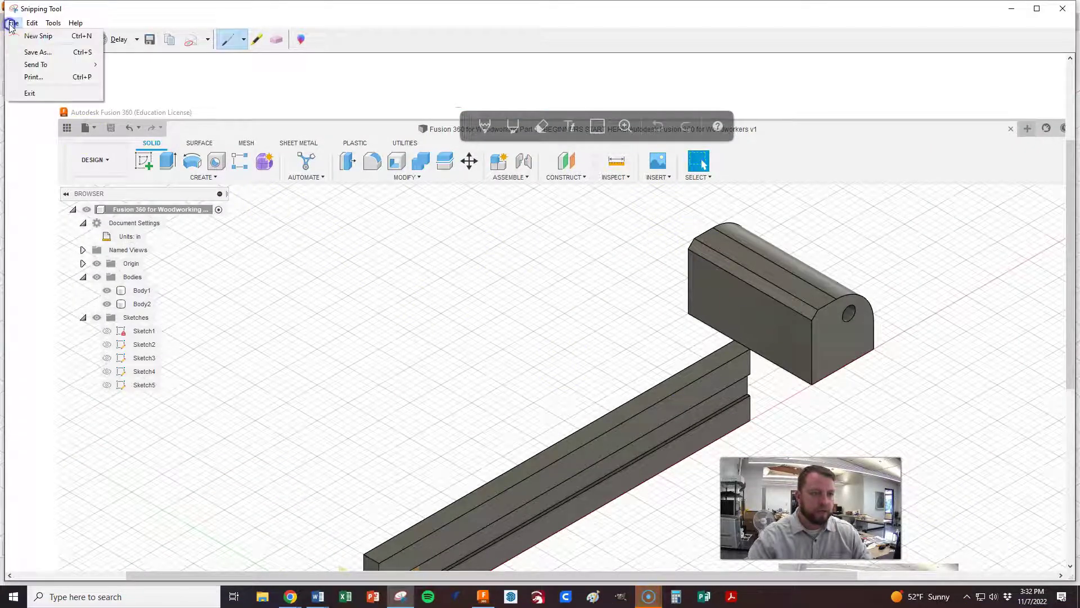
left_click(32, 52)
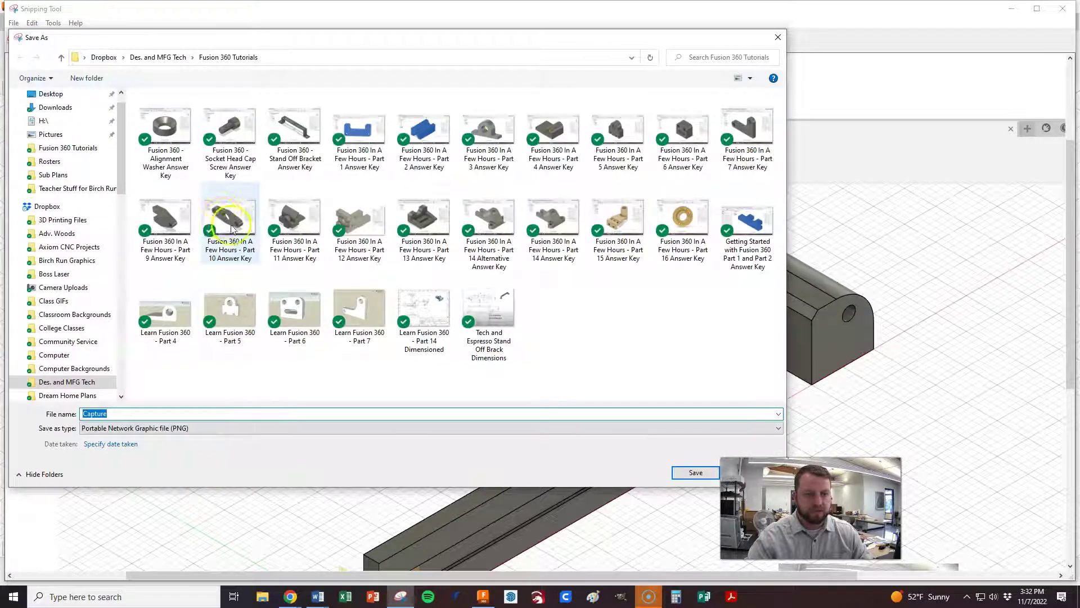
type("Grady Tutorial Fusion Woodworking")
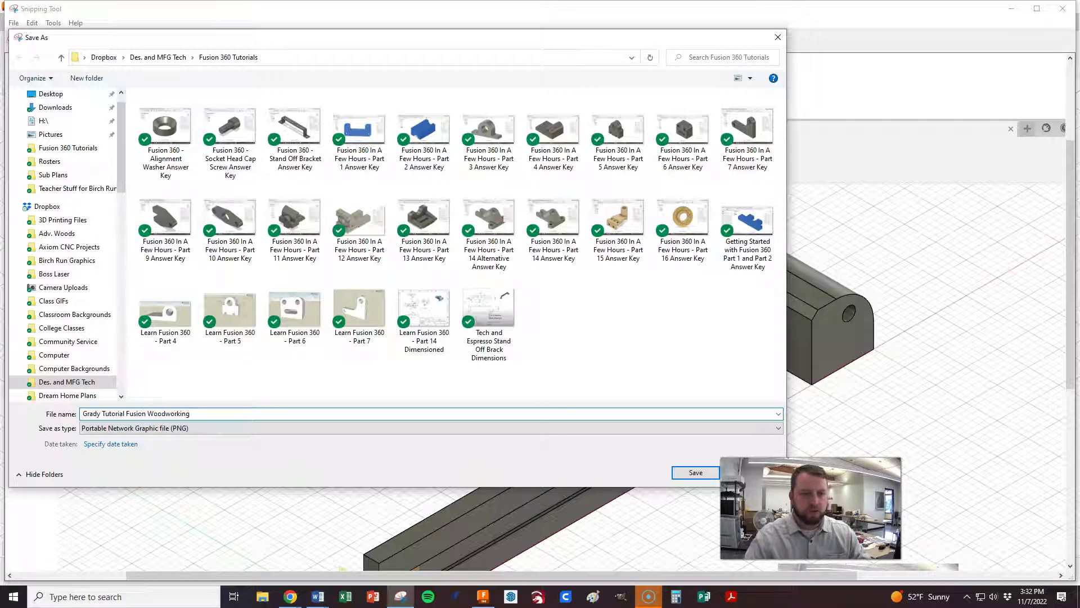
left_click(50, 109)
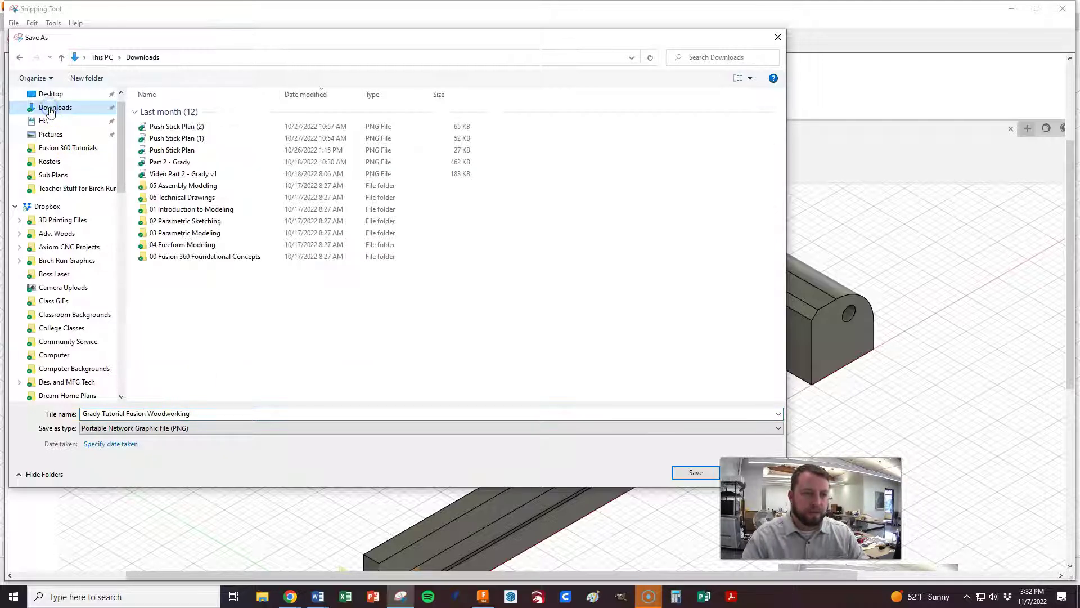
left_click(695, 473)
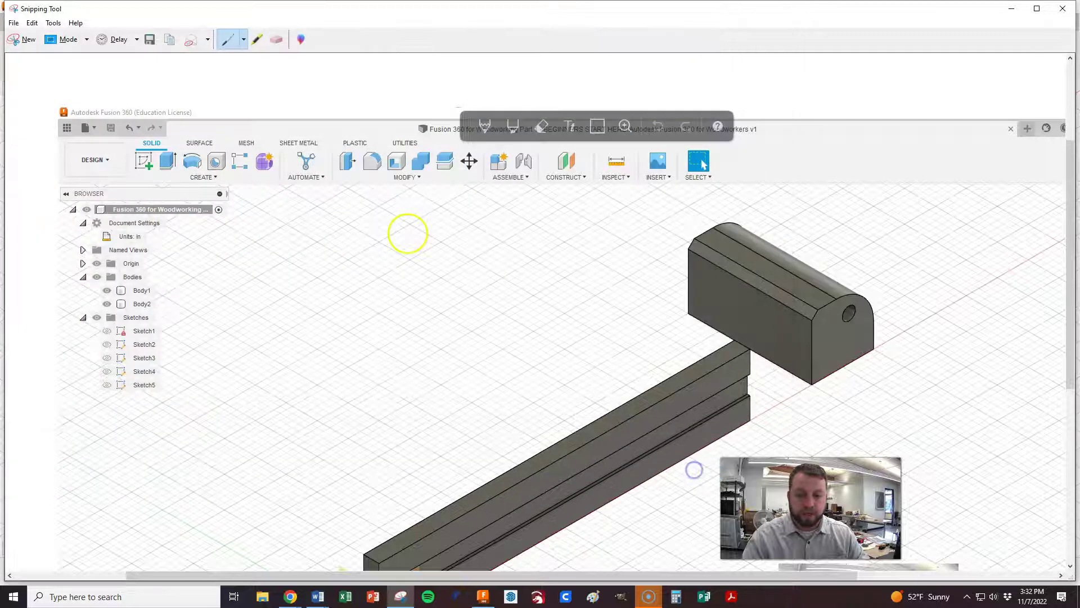
Minimize the Snipping Tool and switch to the Google Classroom classes page in Chrome.
left_click(1012, 8)
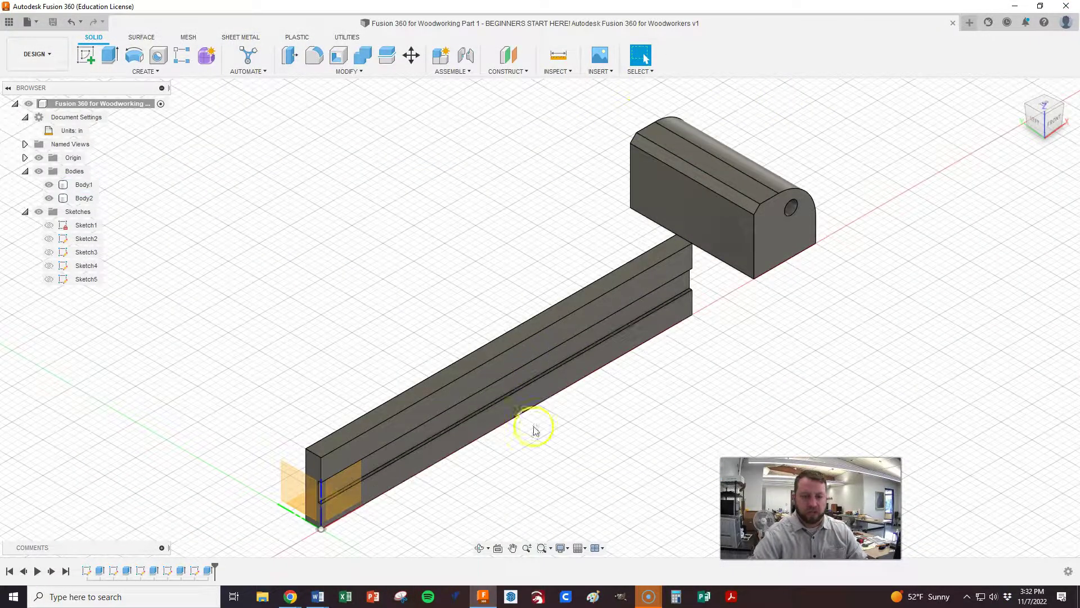
mouse_move(293, 591)
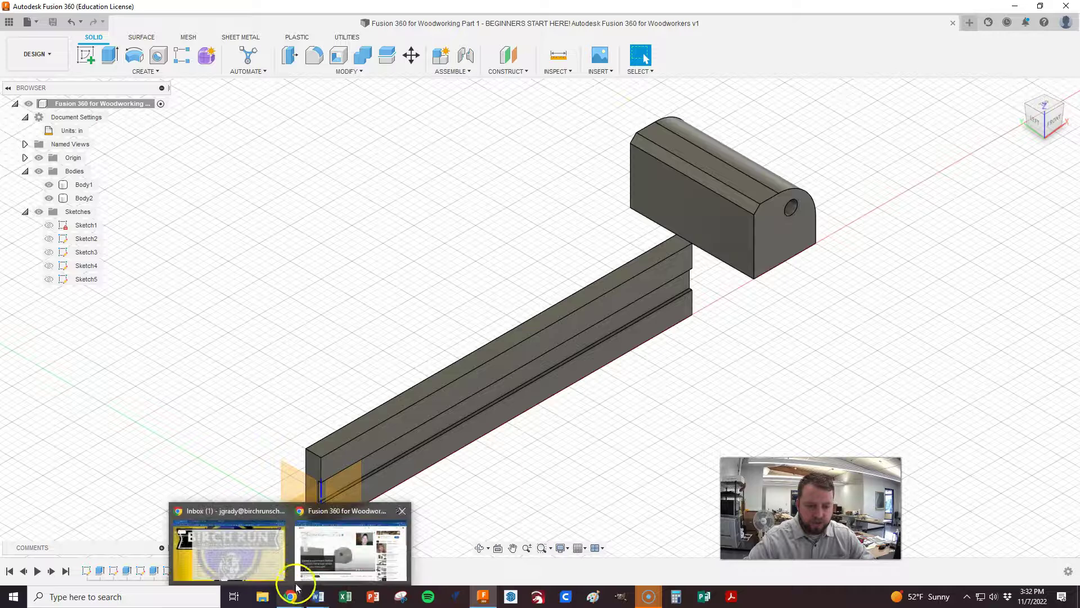
left_click(267, 556)
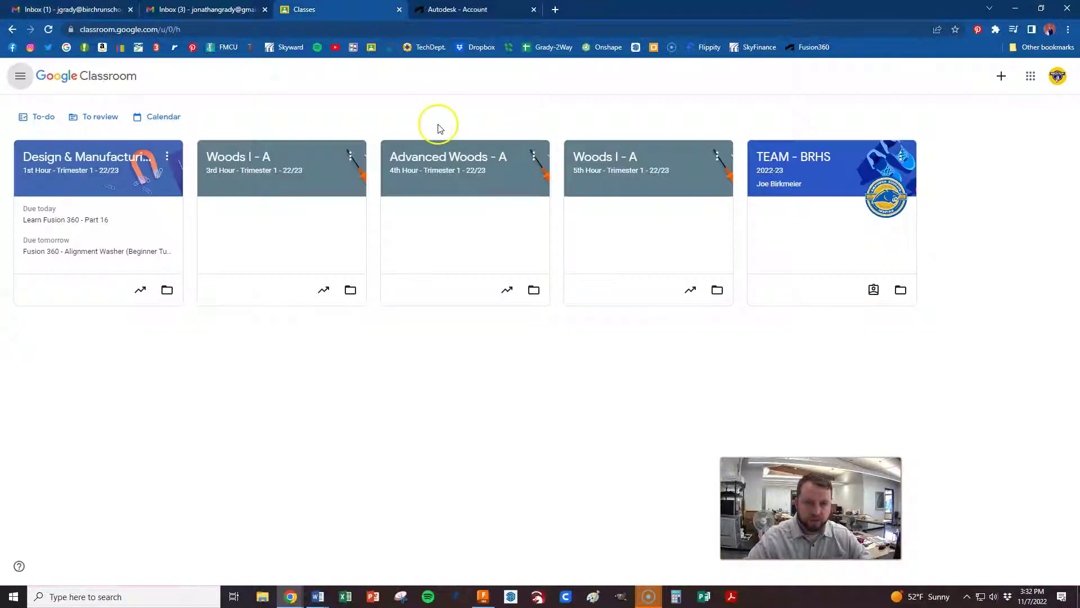